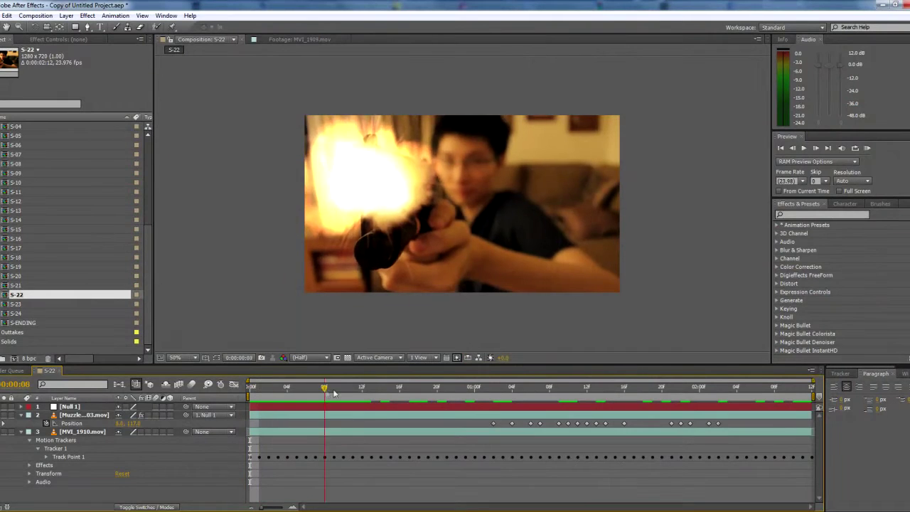
Scrub through the S-22 composition to examine how the muzzle flash follows the gun barrel
left_click_drag(334, 394, 772, 393)
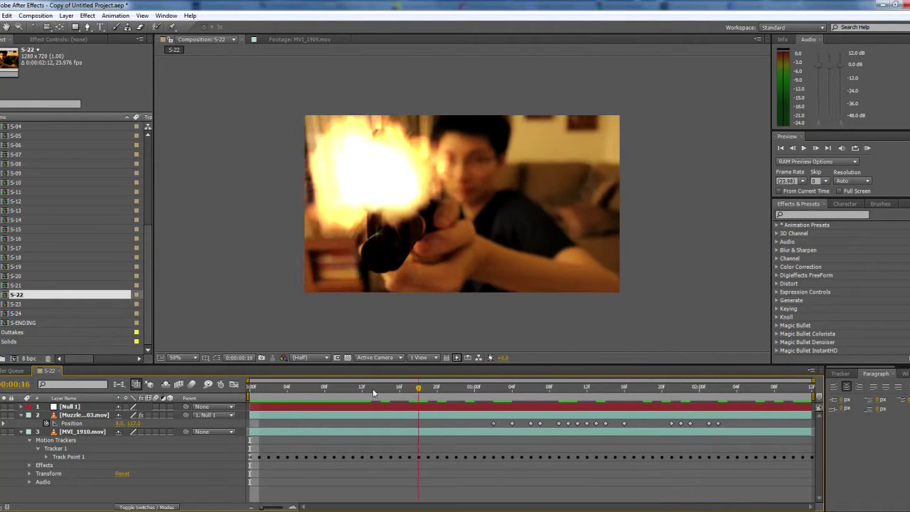
left_click_drag(251, 389, 377, 392)
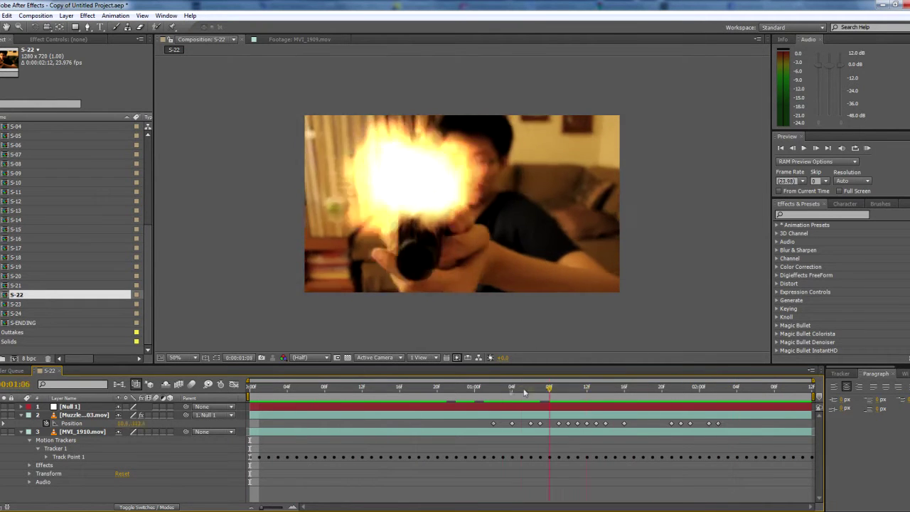
left_click_drag(321, 389, 201, 393)
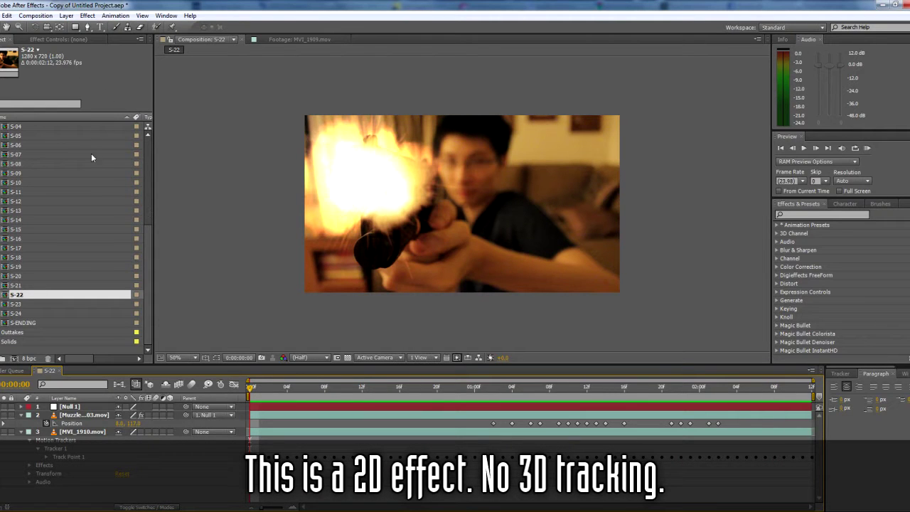
Create a new composition from the MVI_1910.mov footage and scrub through its opening seconds
scroll(91, 152, "up", 5)
left_click_drag(43, 210, 15, 359)
left_click(49, 220)
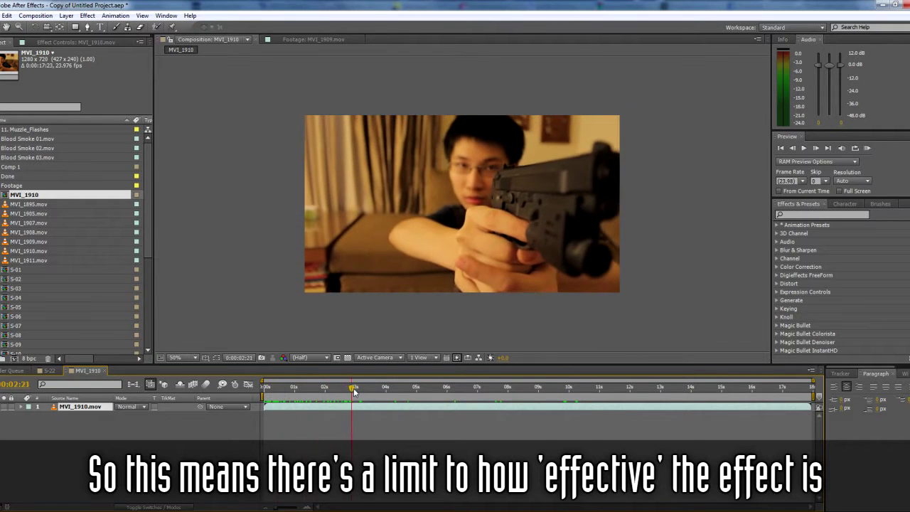
left_click_drag(445, 391, 226, 396)
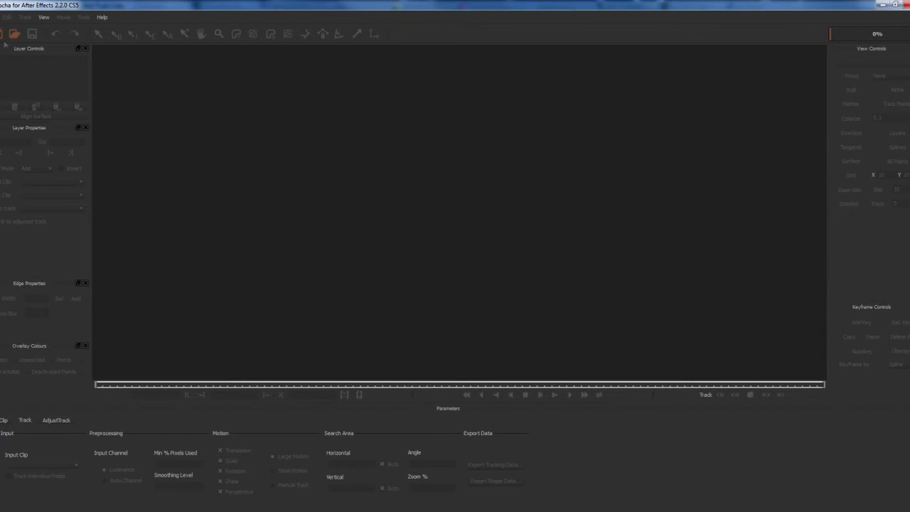
In Mocha, create a new project from the MVI_1910 clip with the default settings, overwriting the existing project file
key("ctrl+n")
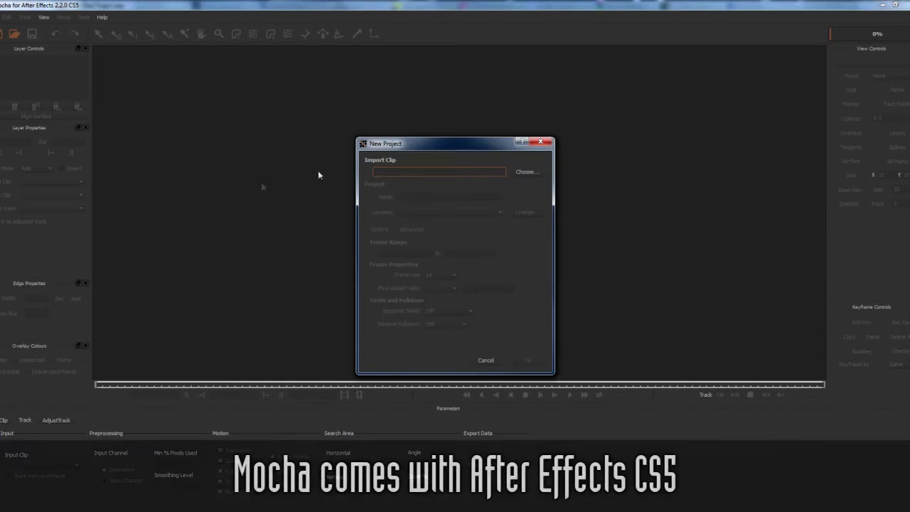
left_click(527, 171)
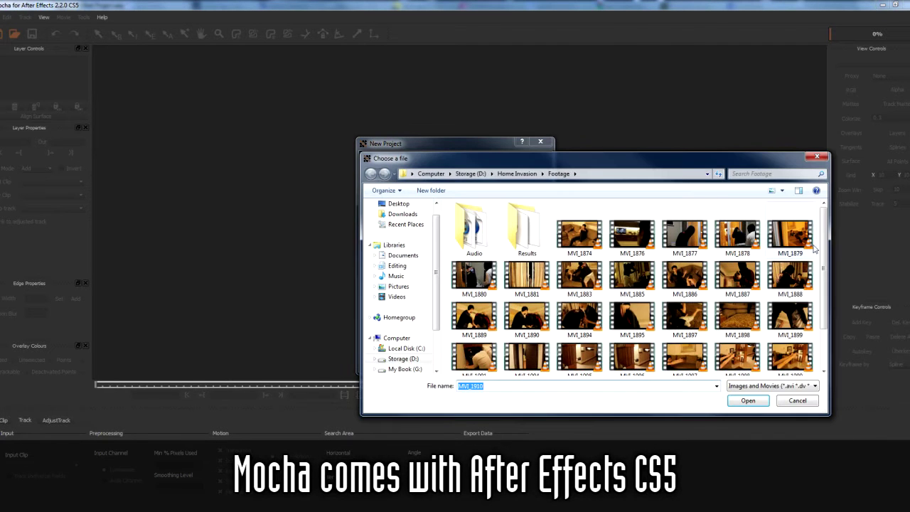
scroll(822, 256, "down", 1)
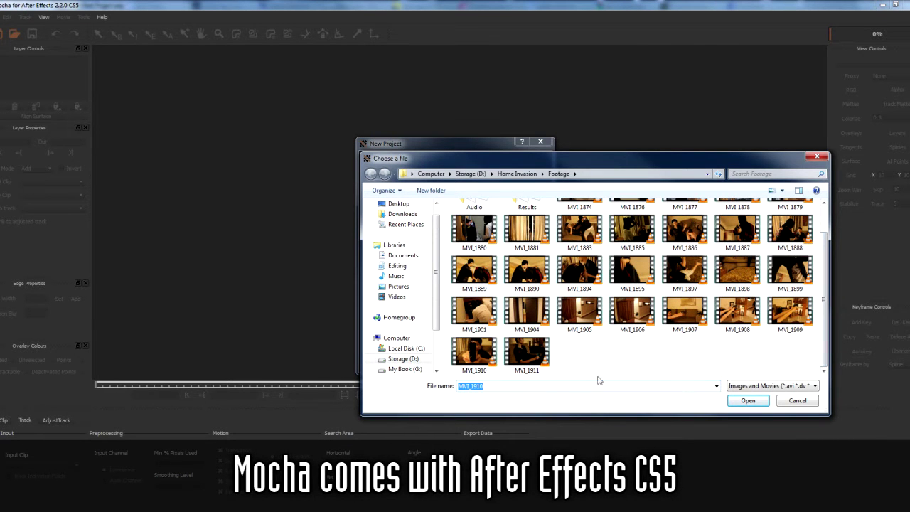
double_click(475, 359)
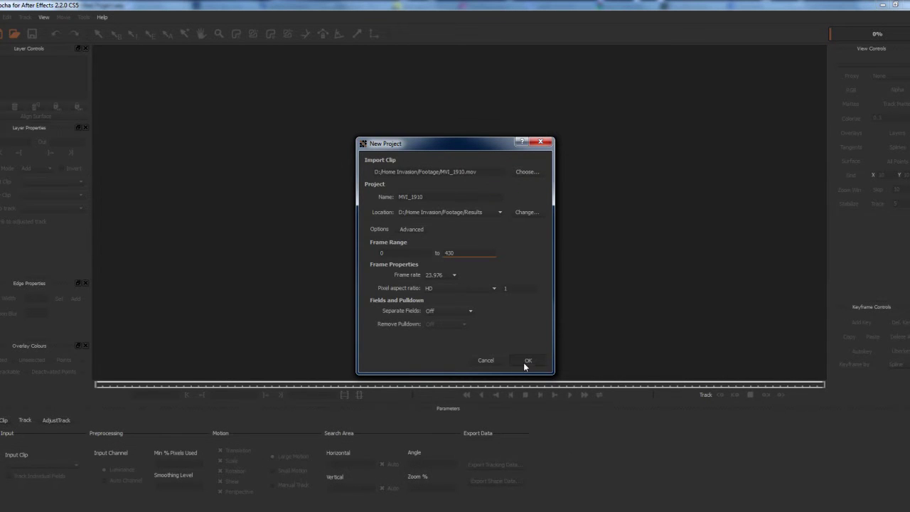
key("Return")
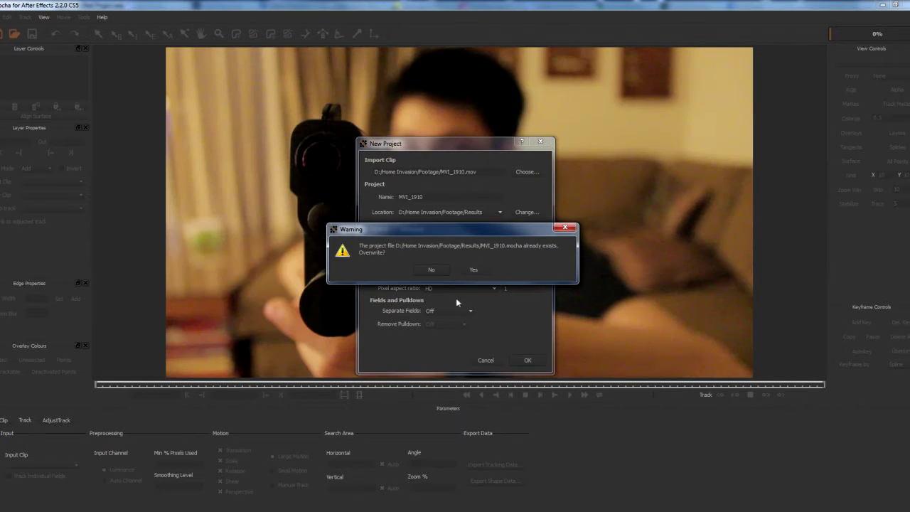
left_click(473, 269)
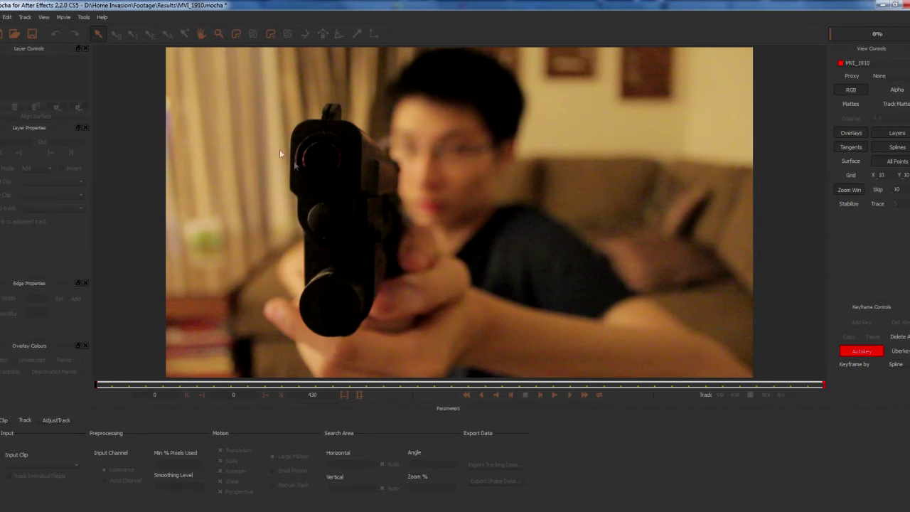
Draw a closed four-point X-Spline around the square front face of the pistol's slide on the first frame
left_click(235, 36)
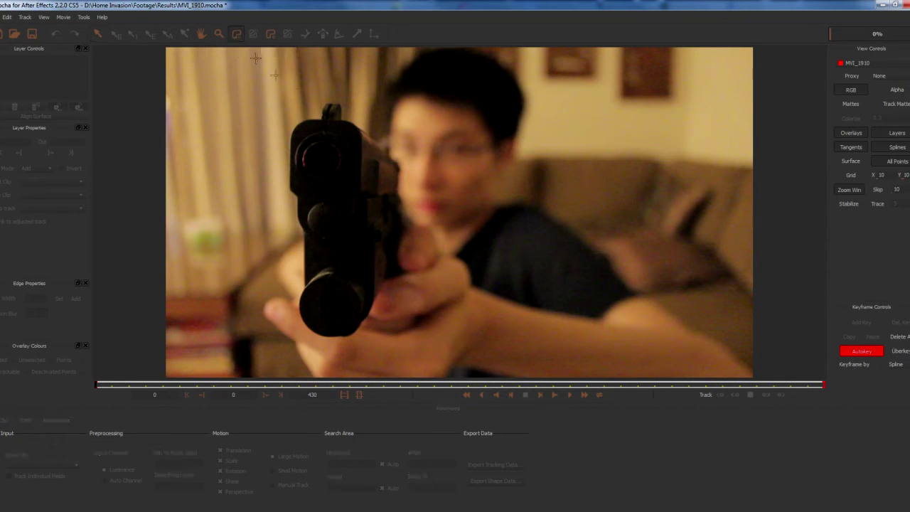
left_click(293, 125)
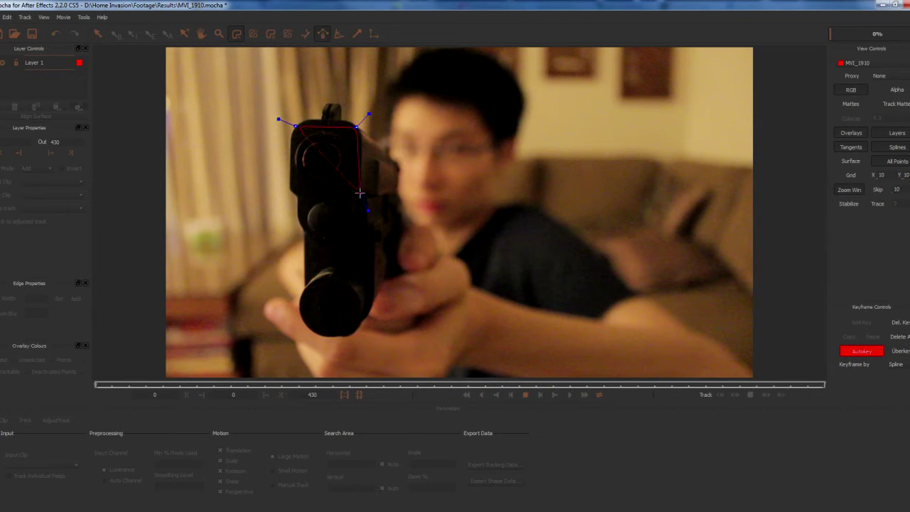
left_click_drag(304, 192, 289, 192)
left_click(295, 126)
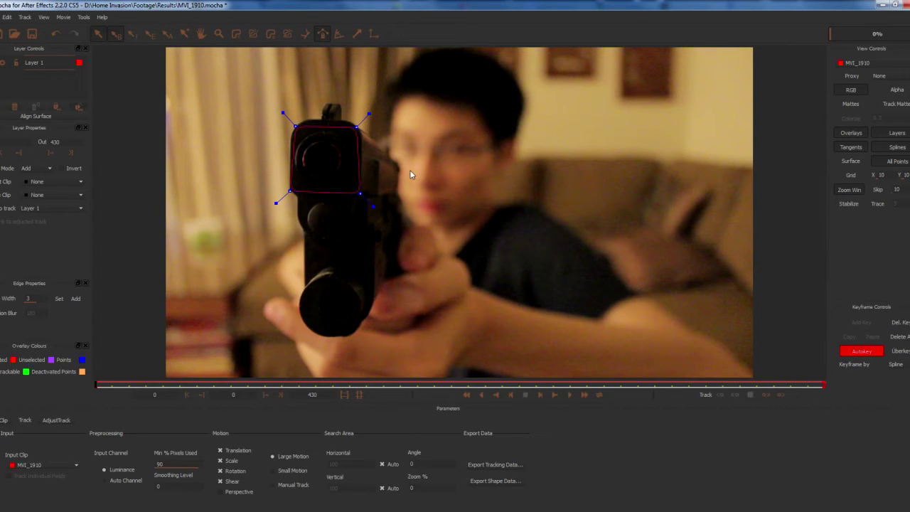
Fine-tune the spline's four corner points to fit the edges of the slide's front face
left_click_drag(295, 126, 297, 126)
left_click_drag(355, 127, 355, 126)
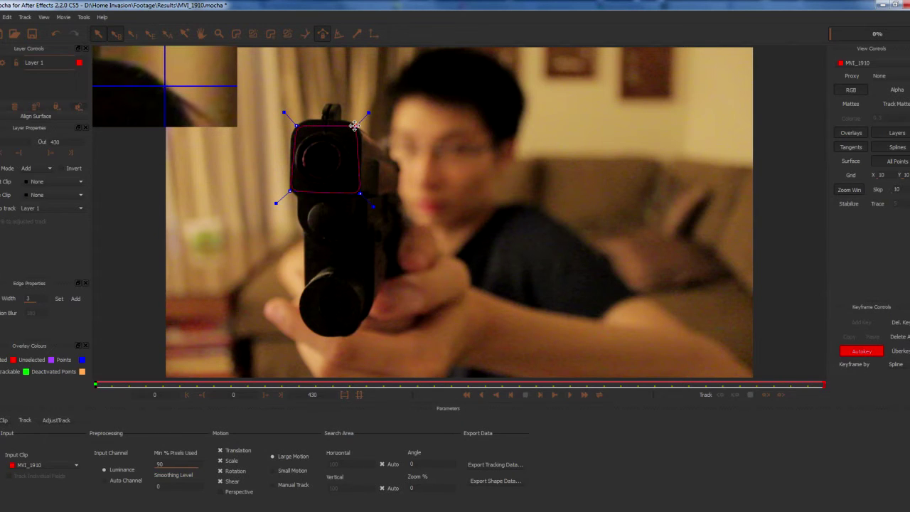
left_click_drag(359, 191, 359, 192)
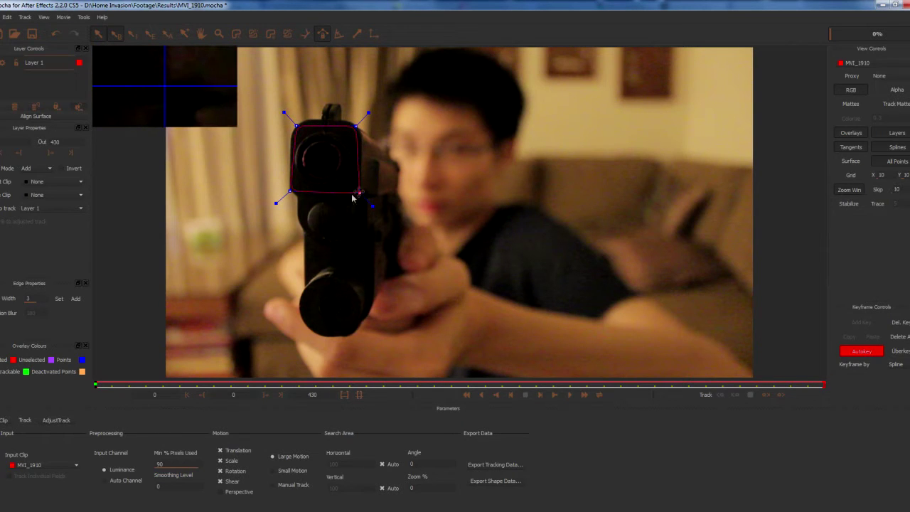
left_click_drag(293, 192, 290, 189)
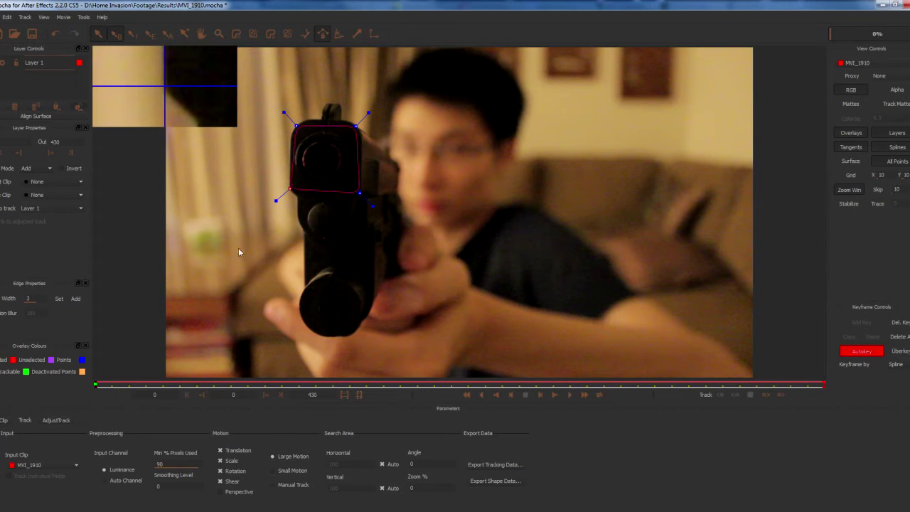
Track the spline layer forward from the first frame and stop the tracking at frame 68
left_click(780, 396)
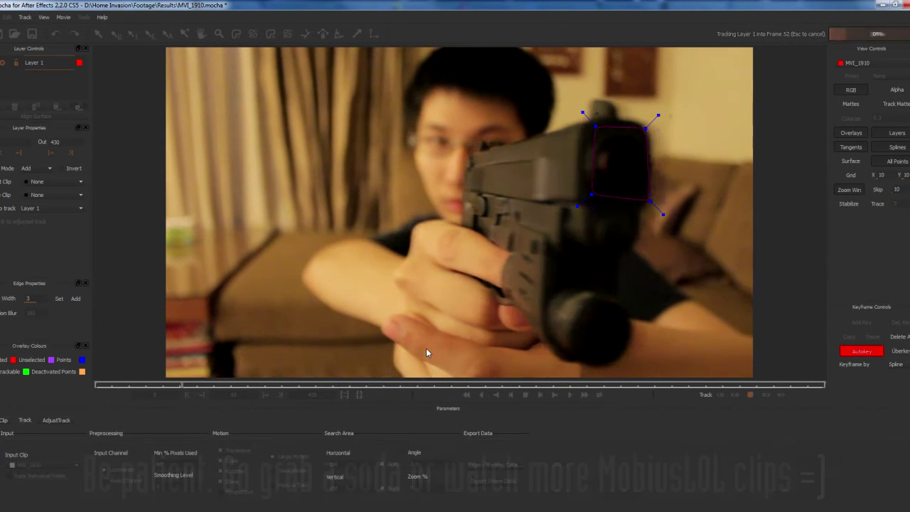
key("Escape")
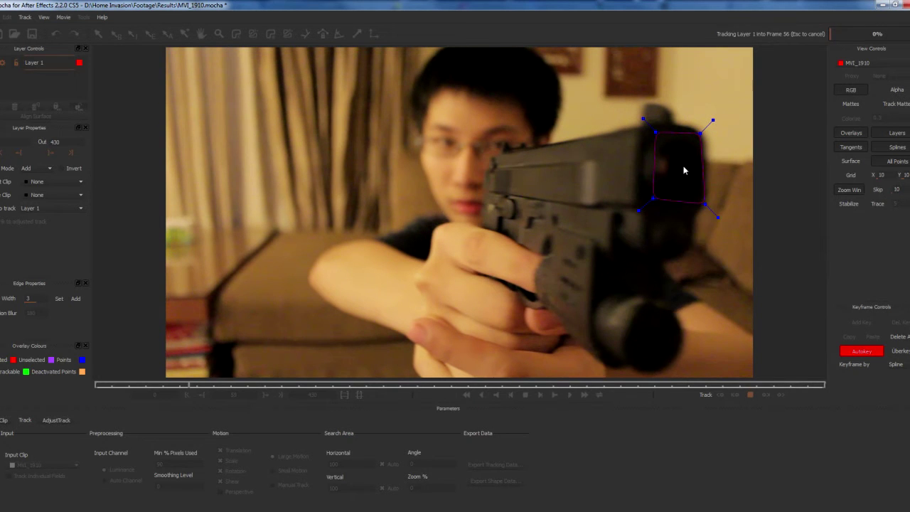
left_click(751, 396)
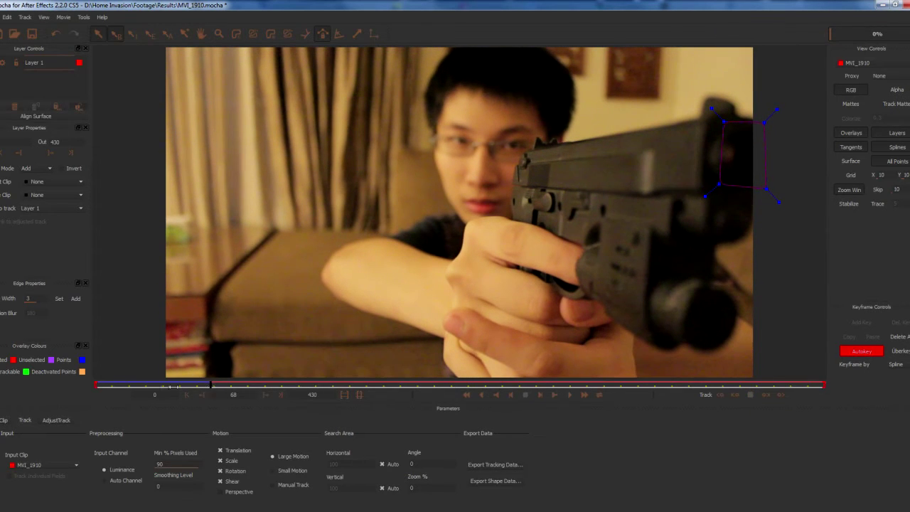
Return to the first frame and copy the tracking data to the clipboard as After Effects Transform Data
left_click(94, 385)
mouse_move(105, 385)
left_mouse_down()
mouse_move(199, 385)
mouse_move(93, 385)
left_mouse_up()
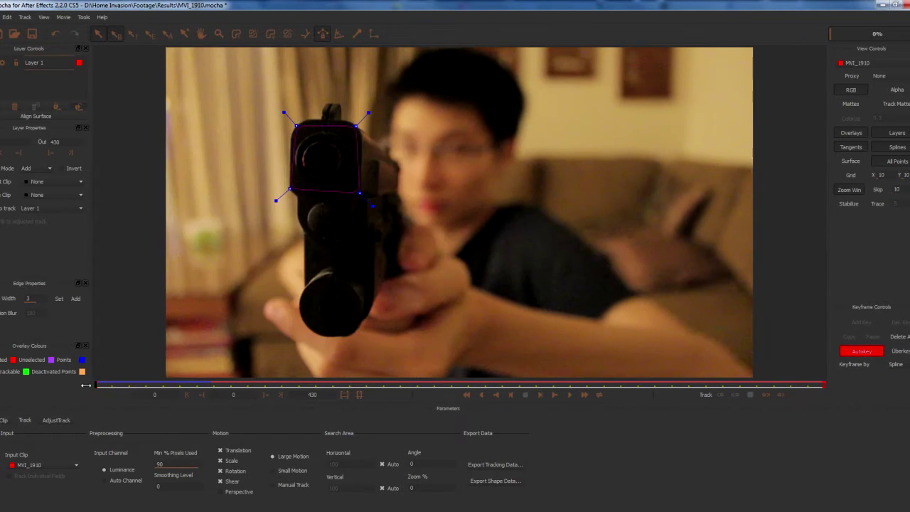
left_click(495, 465)
left_click(490, 248)
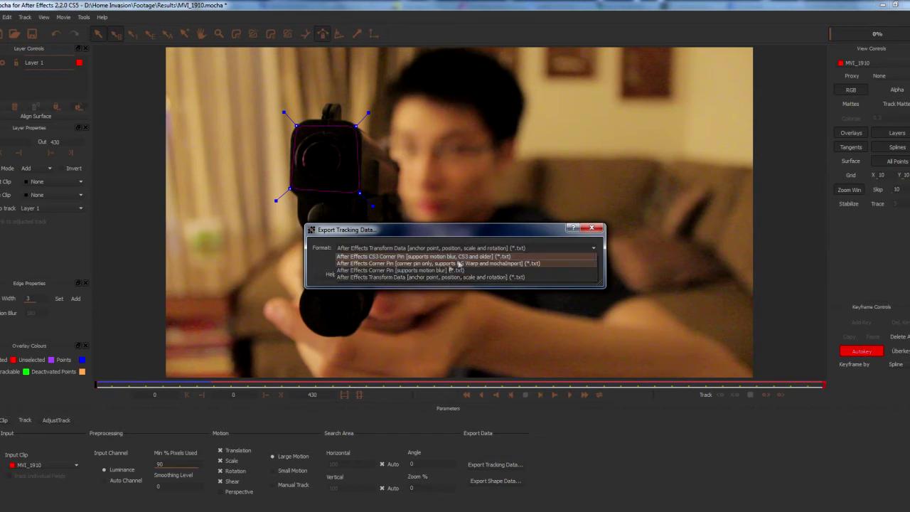
left_click(410, 278)
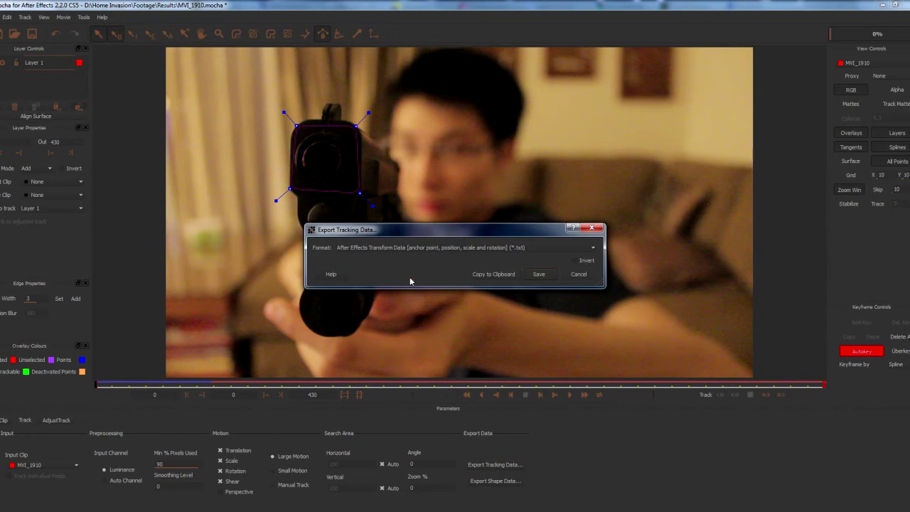
left_click(508, 275)
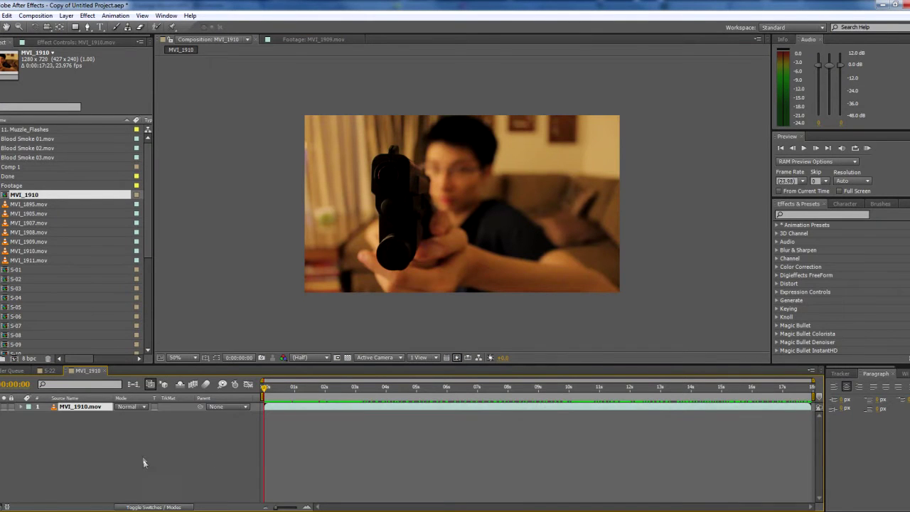
In After Effects, add a null object to the MVI_1910 composition and rename it Tracker
right_click(142, 462)
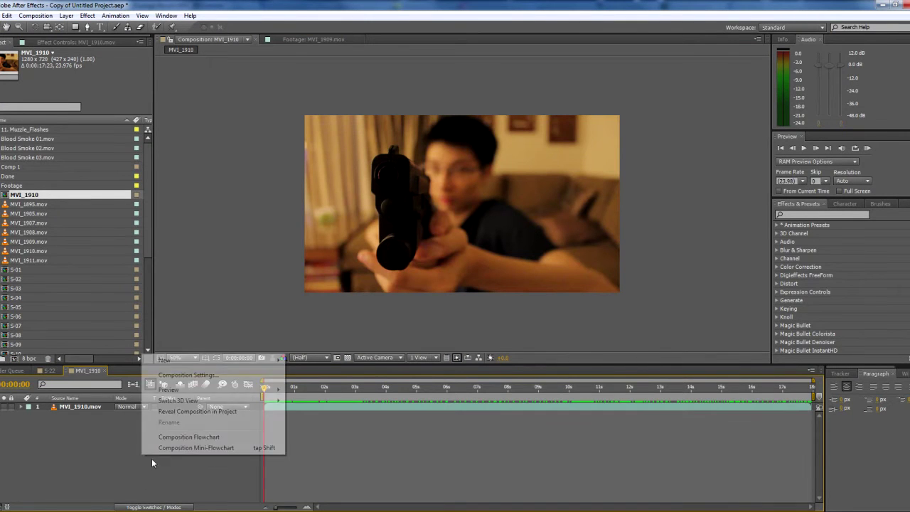
mouse_move(204, 361)
left_click(316, 418)
left_click(118, 435)
left_click(87, 409)
key("Return")
type("Tracker")
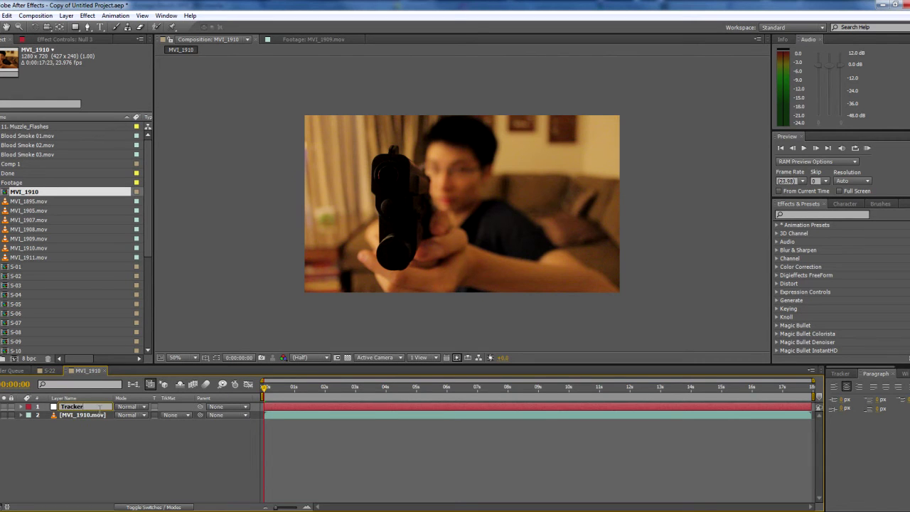
left_click(174, 448)
Go to the first frame, paste the tracking data onto the Tracker layer and reveal its keyframes
left_click_drag(264, 391, 223, 391)
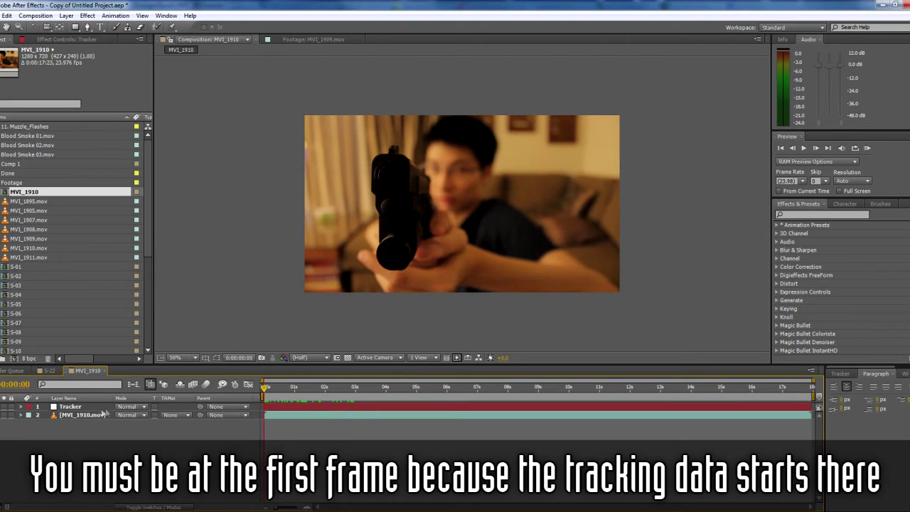
left_click(75, 407)
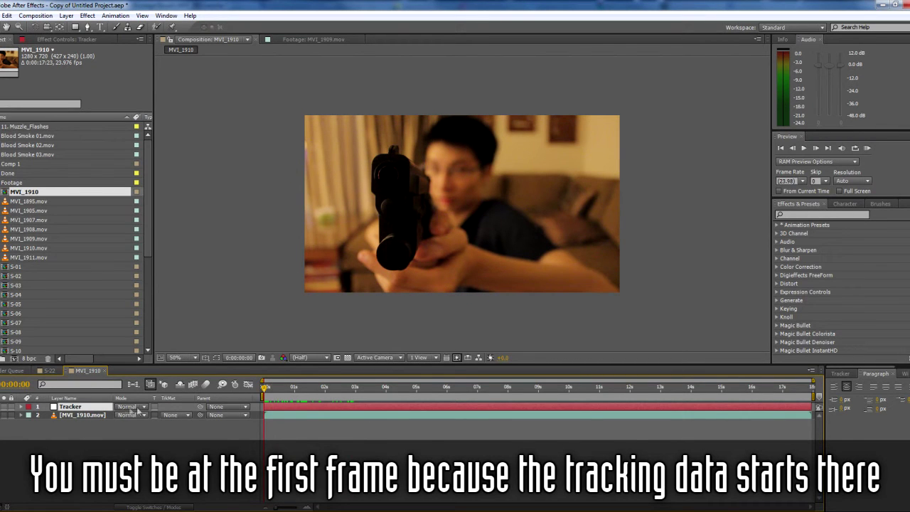
left_click(191, 449)
left_click(79, 408)
key("u")
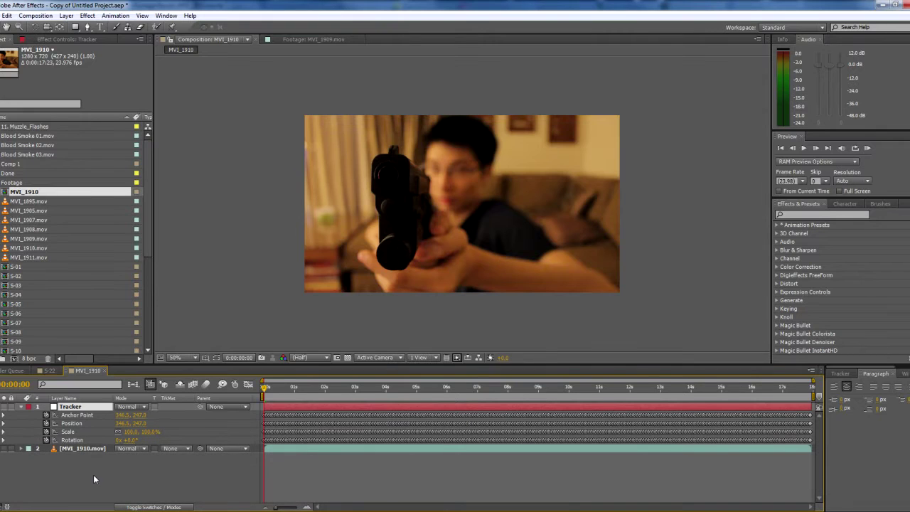
Remove all Anchor Point and Scale keyframes from the Tracker layer
left_click(81, 467)
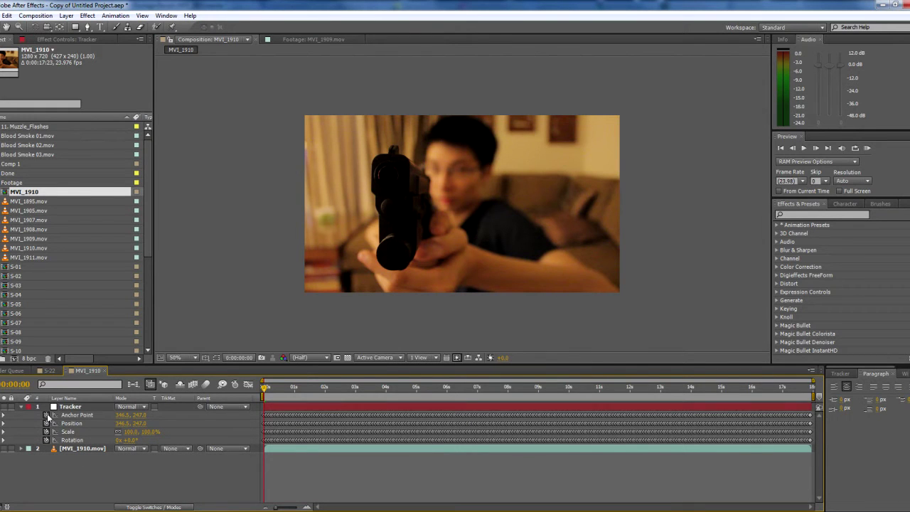
left_click(47, 414)
left_click(47, 432)
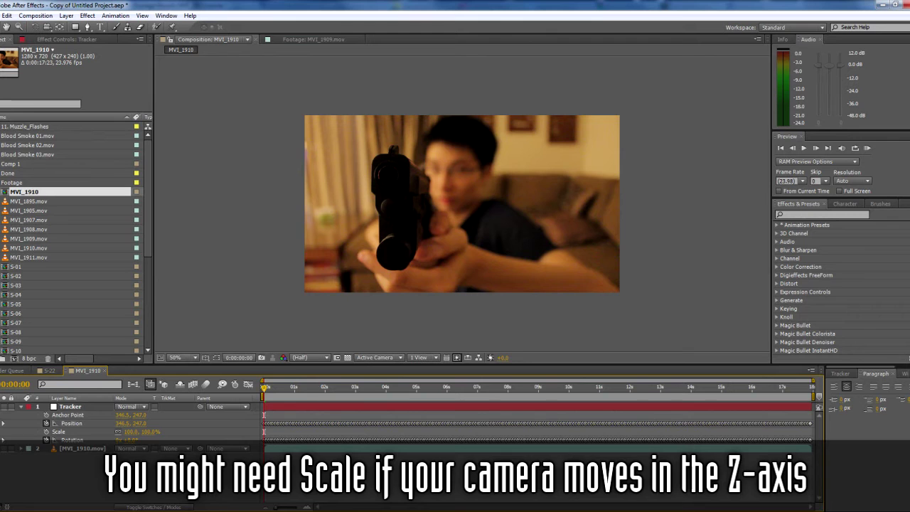
Add Muzzle_Flash_Straight_02.mov from the Muzzle_Flashes folder to the composition, between the Tracker and MVI_1910 layers
left_click(0, 127)
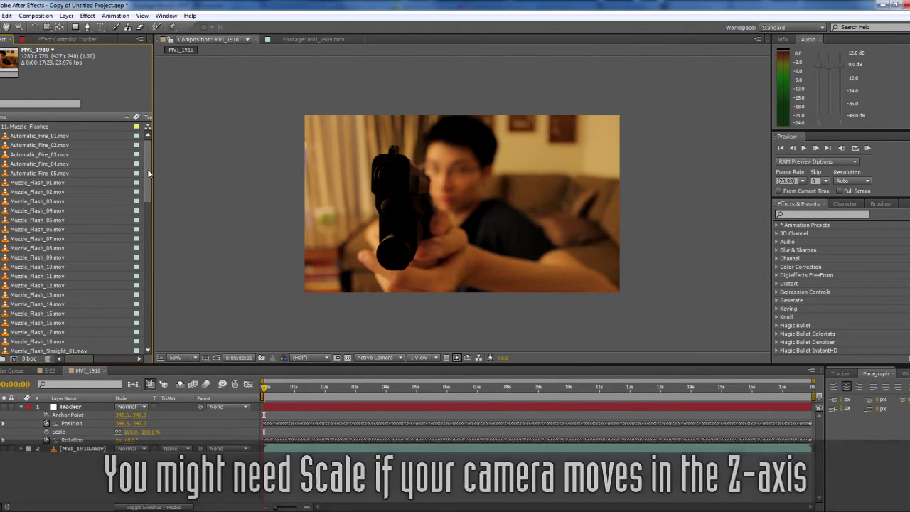
left_click_drag(149, 172, 149, 218)
left_click(77, 220)
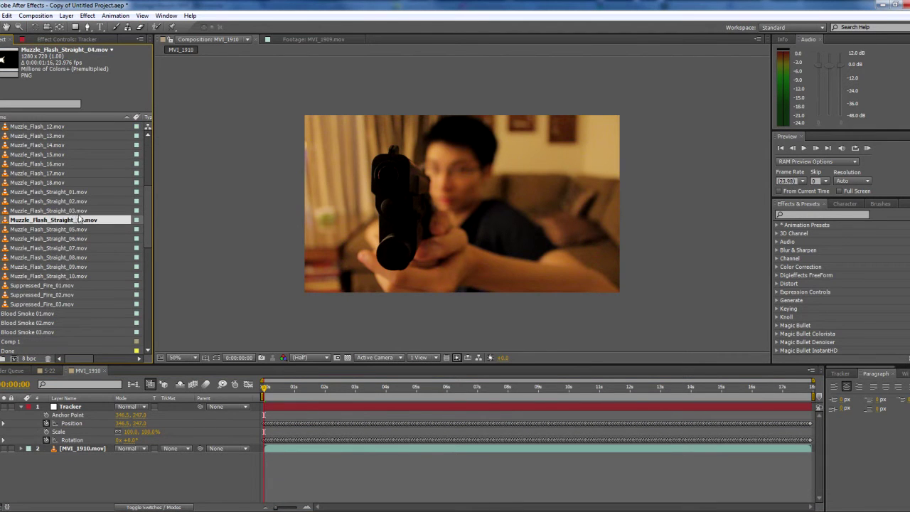
left_click(78, 204)
left_click_drag(78, 202, 81, 424)
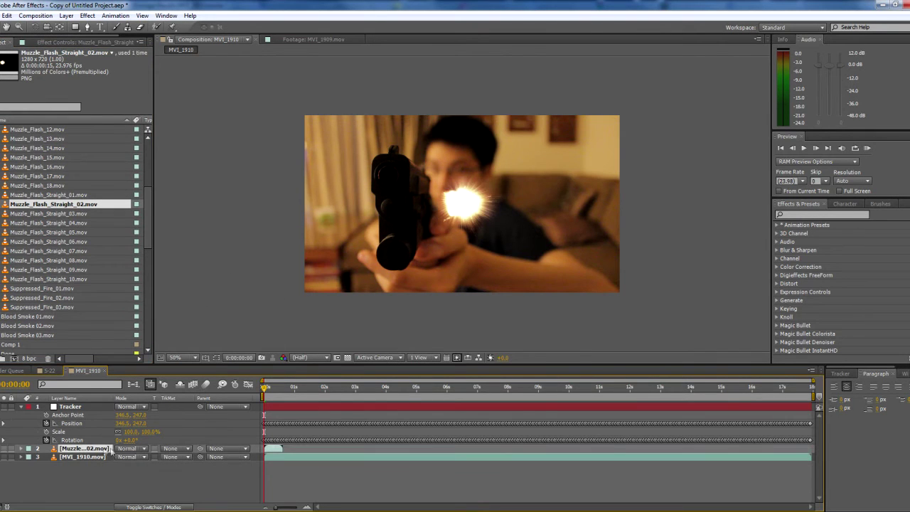
Enlarge the muzzle flash layer to 212% scale and position it over the pistol's barrel
key("s")
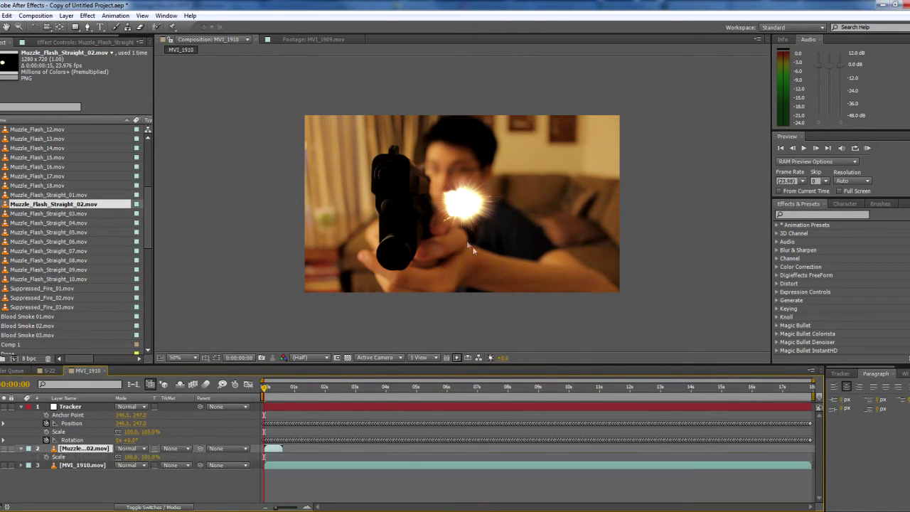
left_click_drag(131, 461, 212, 457)
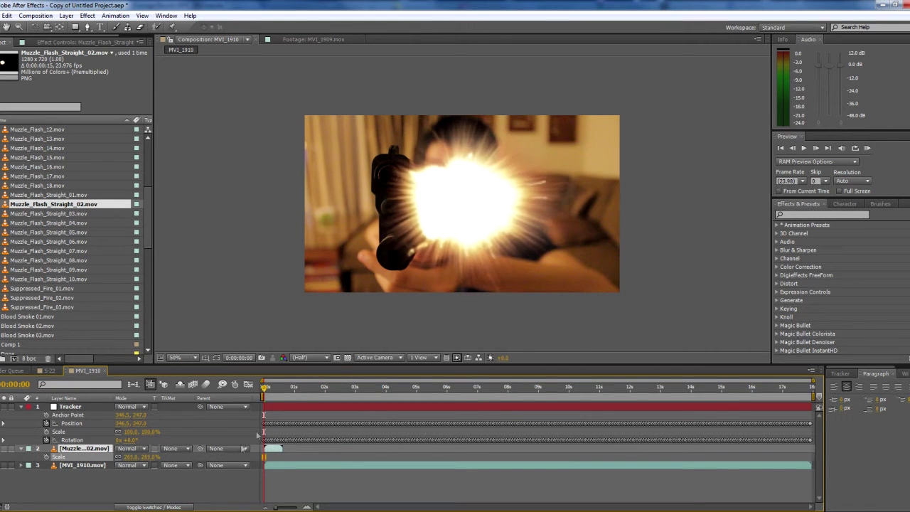
left_click_drag(488, 204, 423, 174)
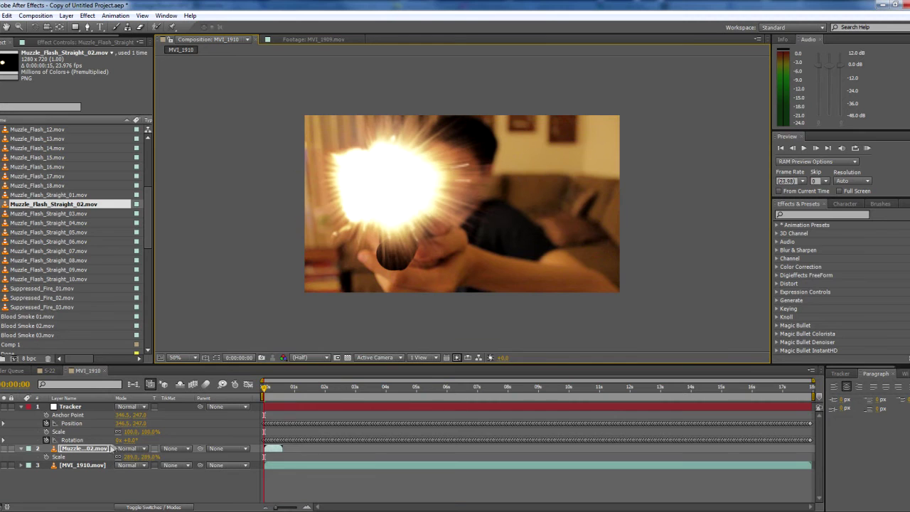
left_click_drag(125, 460, 100, 460)
left_click_drag(355, 197, 365, 195)
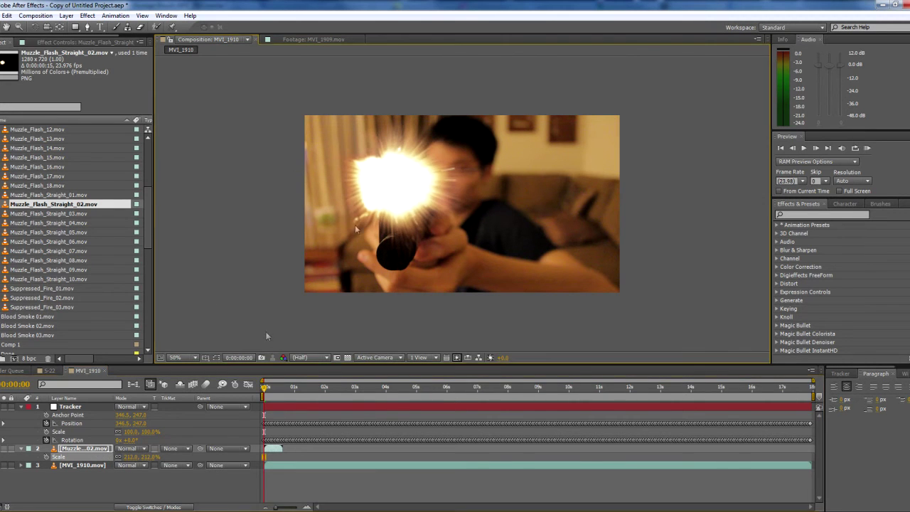
Set the muzzle flash's blending mode to Add, reduce its scale to 194% and re-centre it on the barrel
left_click(135, 449)
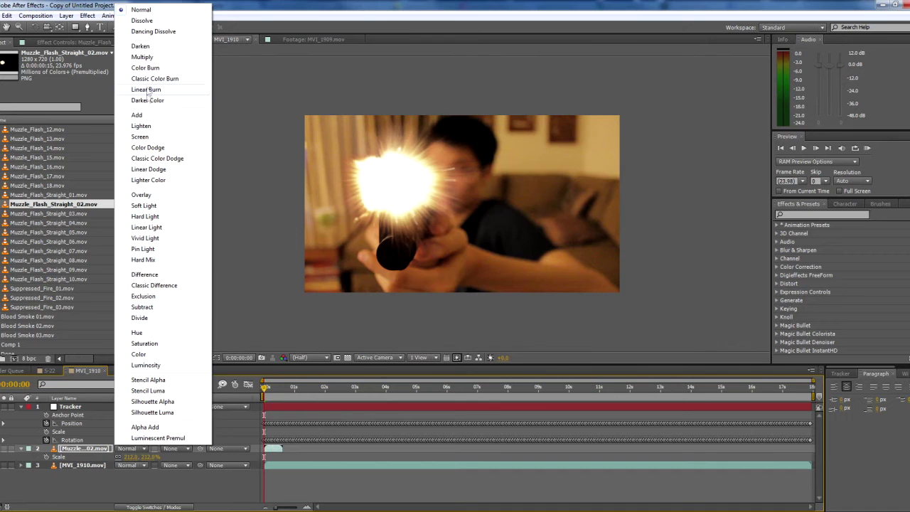
left_click(136, 114)
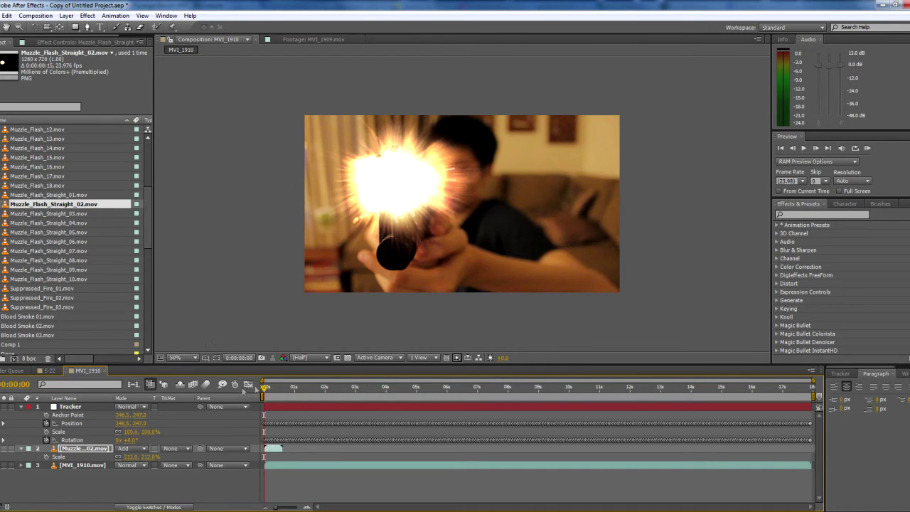
left_click_drag(130, 461, 123, 462)
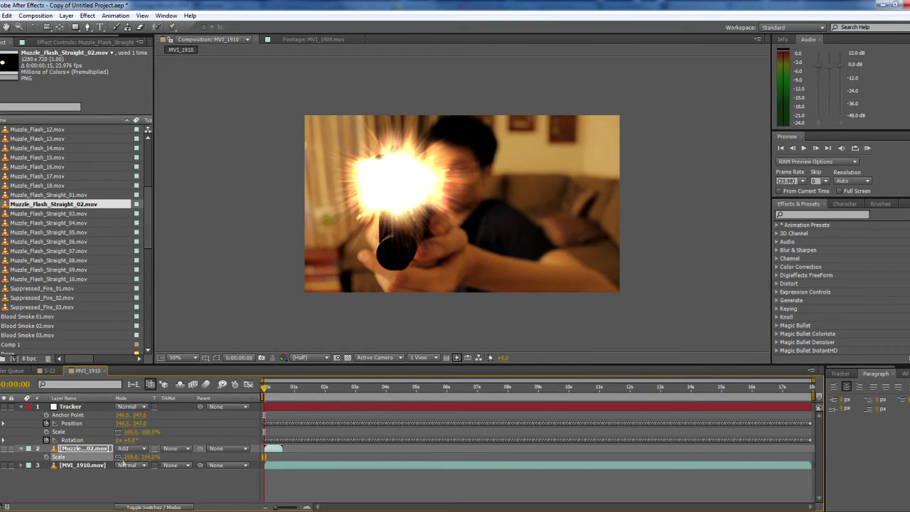
mouse_move(401, 187)
left_mouse_down()
mouse_move(325, 203)
mouse_move(389, 182)
left_mouse_up()
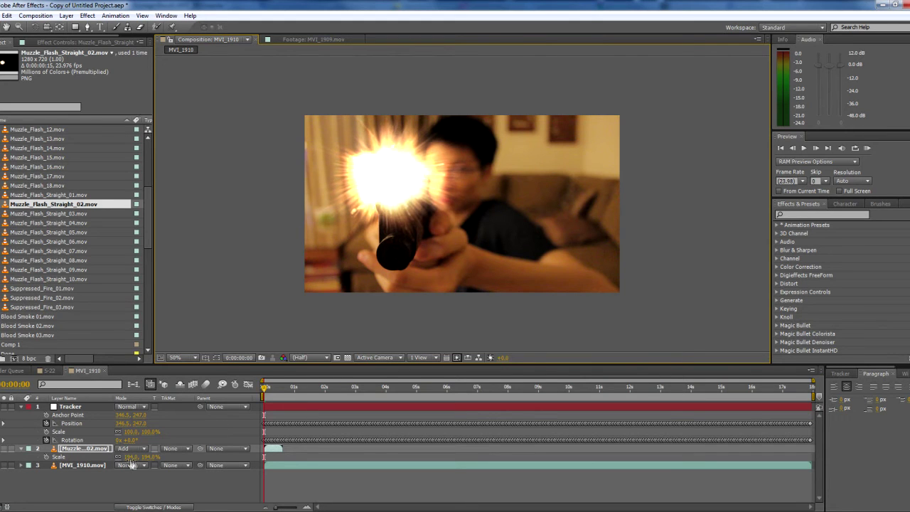
Freeze the muzzle flash layer on its current frame and extend it to the end of the composition
right_click(96, 449)
mouse_move(170, 185)
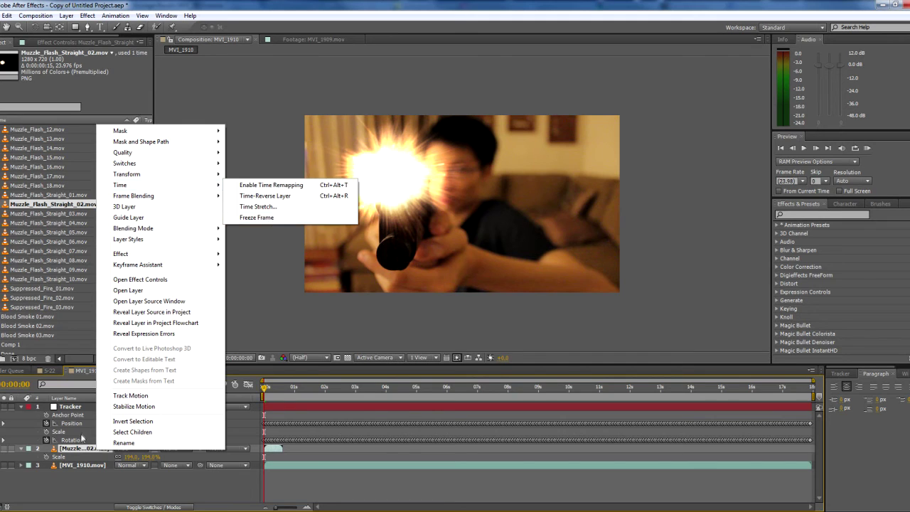
left_click(80, 449)
right_click(79, 449)
mouse_move(159, 187)
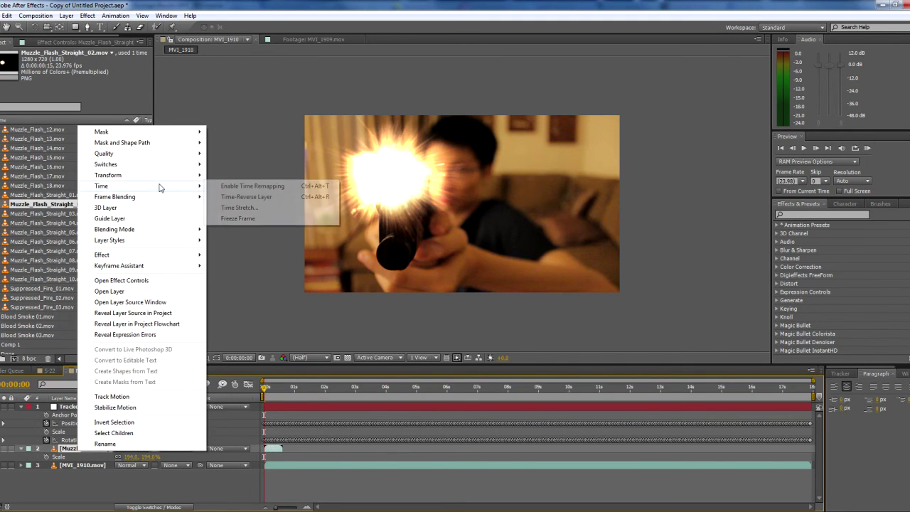
left_click(253, 218)
left_click_drag(280, 448, 817, 448)
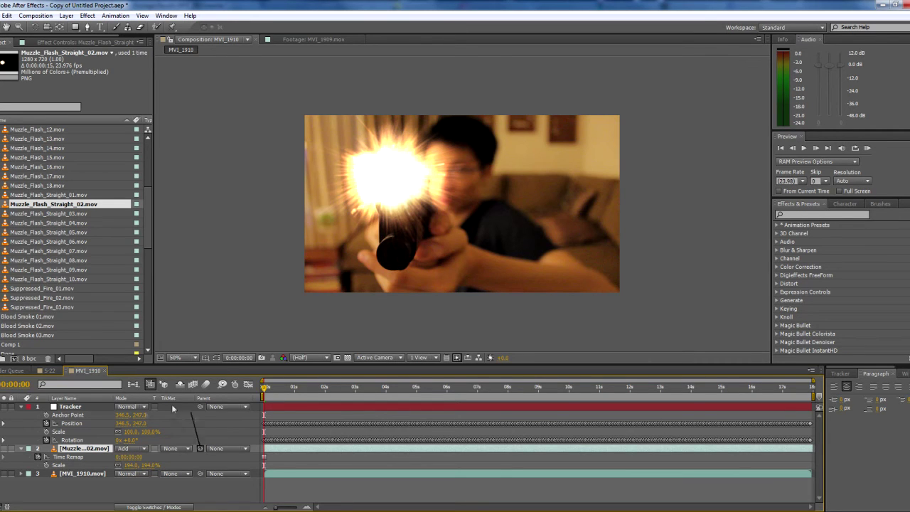
Parent the muzzle flash layer to the Tracker null and check that it follows the barrel up to 0:00:01:17
left_click_drag(173, 409, 75, 407)
left_click(211, 497)
mouse_move(267, 391)
left_mouse_down()
mouse_move(342, 393)
mouse_move(269, 391)
left_mouse_up()
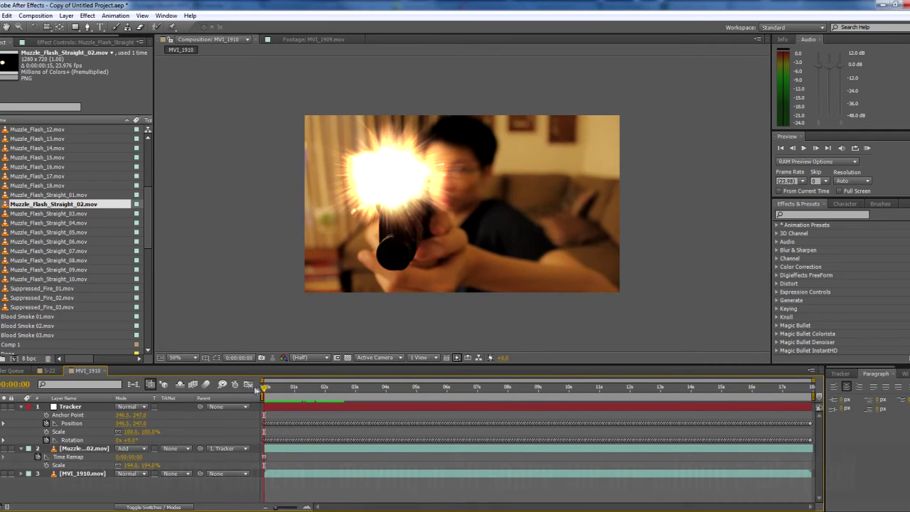
left_click_drag(263, 387, 317, 388)
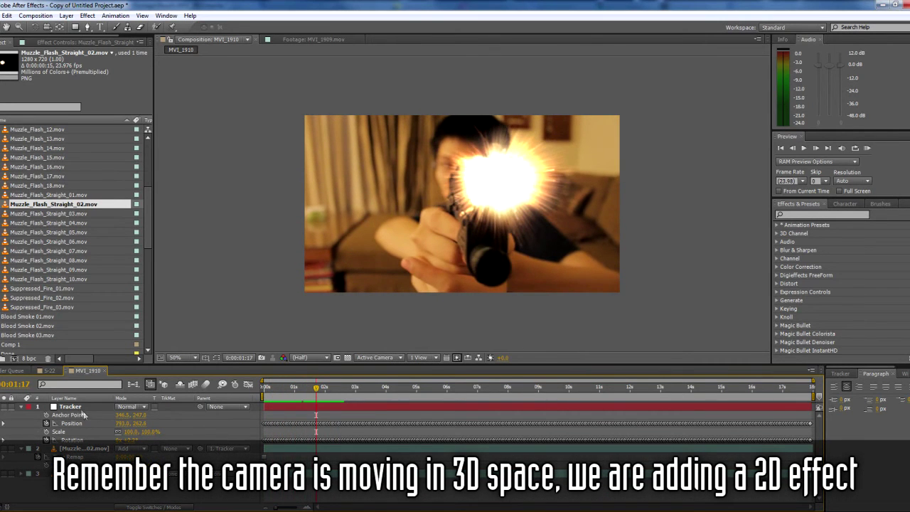
Collapse the properties of the null and muzzle flash layers and check the flash's alignment up to 0:00:02:05
left_click(20, 406)
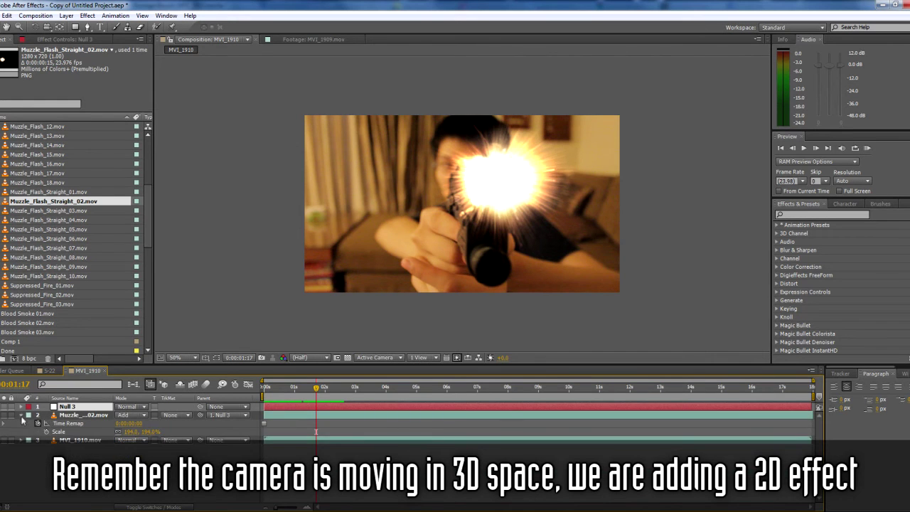
left_click(21, 416)
mouse_move(315, 389)
left_mouse_down()
mouse_move(337, 389)
mouse_move(284, 390)
mouse_move(394, 390)
mouse_move(333, 390)
left_mouse_up()
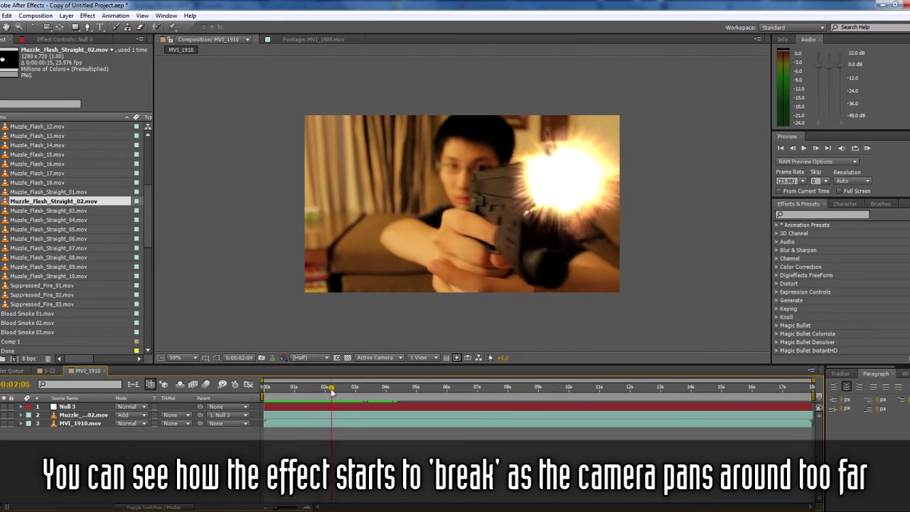
End the work area at 0:00:02:17 and trim the composition to it
key("n")
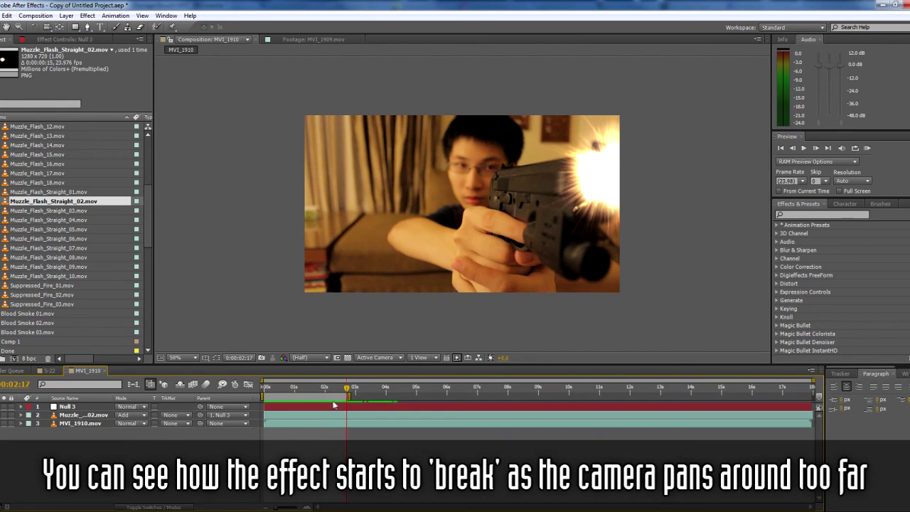
right_click(332, 402)
left_click(356, 423)
Scrub back to the start of the trimmed composition and play the tracked muzzle flash
left_click_drag(336, 391, 257, 393)
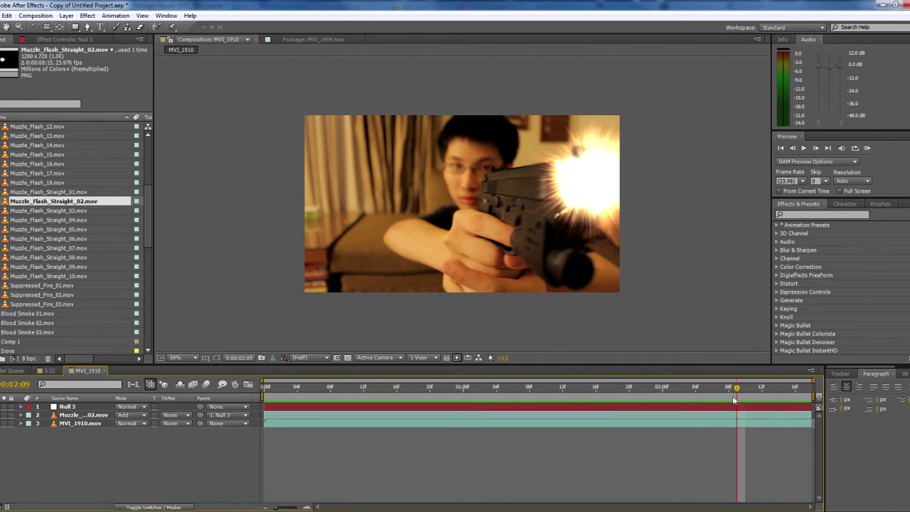
left_click_drag(384, 400, 257, 391)
key("space")
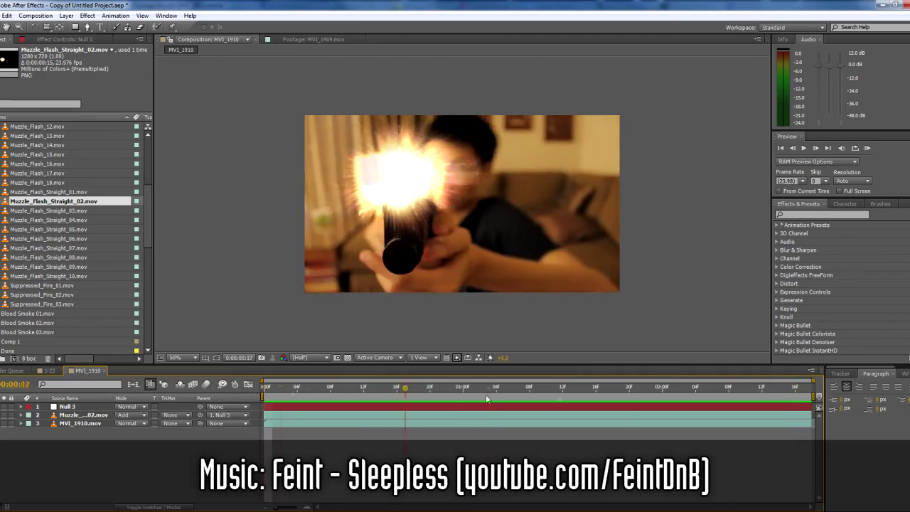